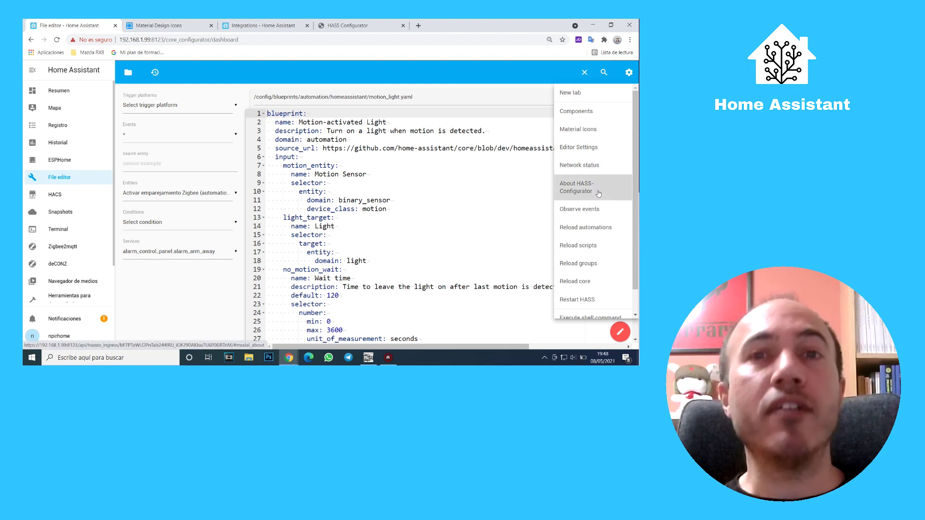
{"action": "scroll", "coordinate": [598, 192], "scroll_direction": "down", "scroll_amount": 1}
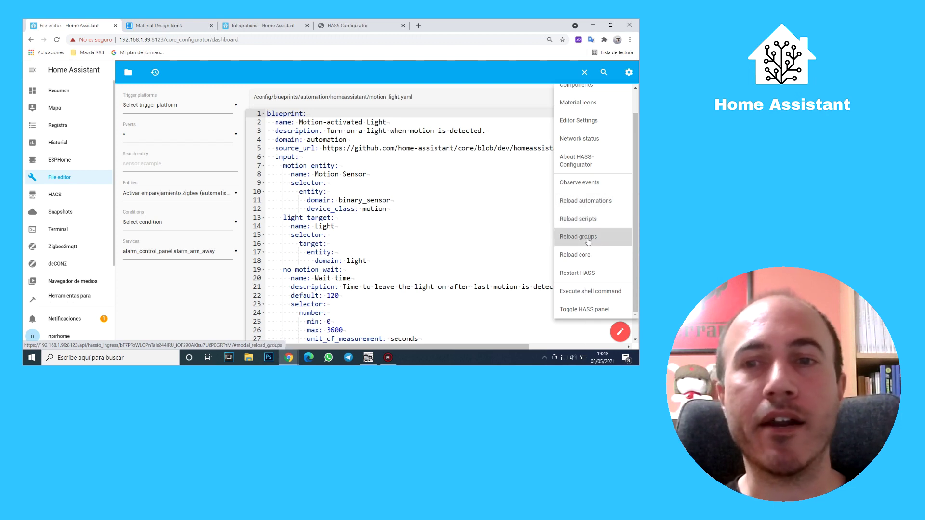
{"action": "left_click", "coordinate": [582, 273]}
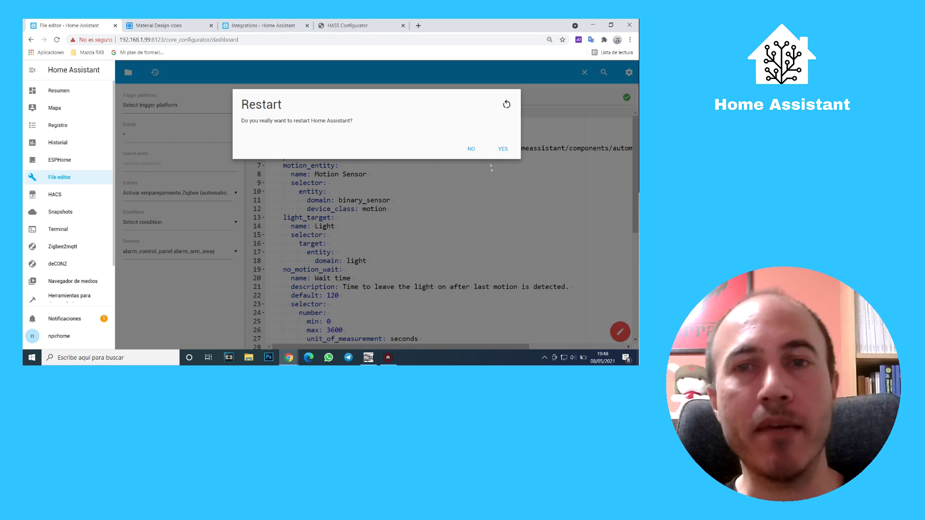
{"action": "left_click", "coordinate": [472, 149]}
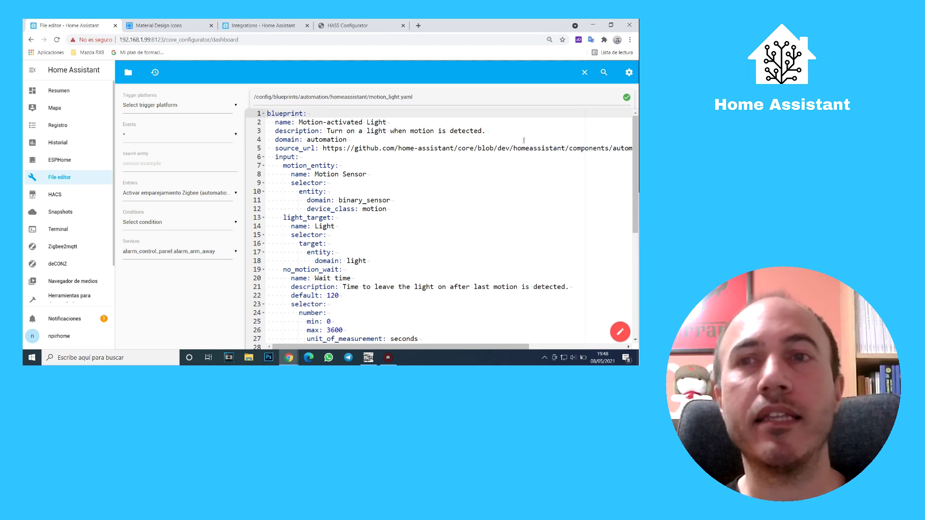
{"action": "left_click", "coordinate": [629, 72]}
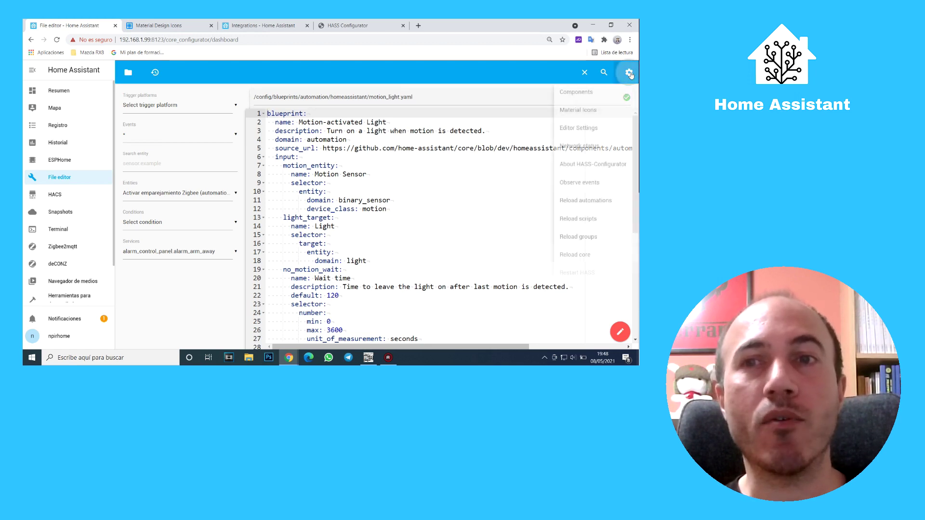
- Browse the config folder and view the contents of sensor_old and scripts.yaml
{"action": "left_click", "coordinate": [128, 72]}
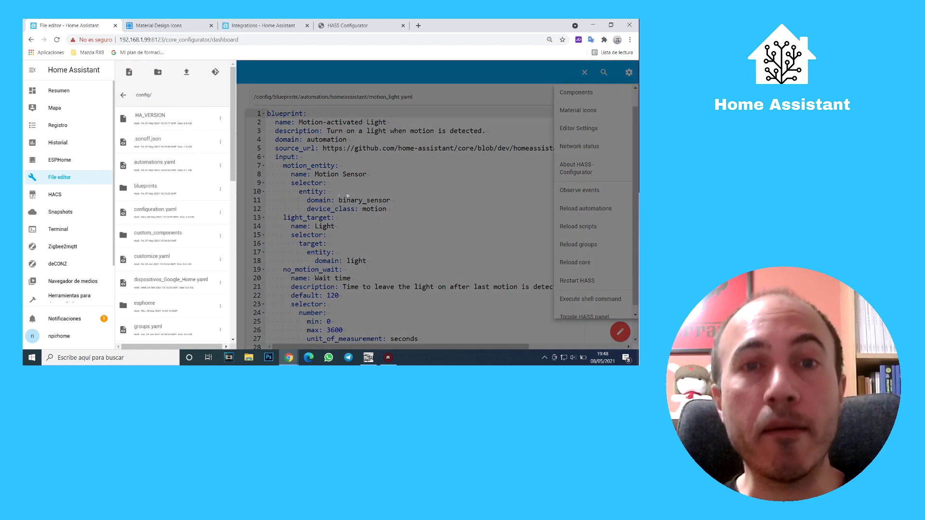
{"action": "scroll", "coordinate": [178, 228], "scroll_direction": "down", "scroll_amount": 6}
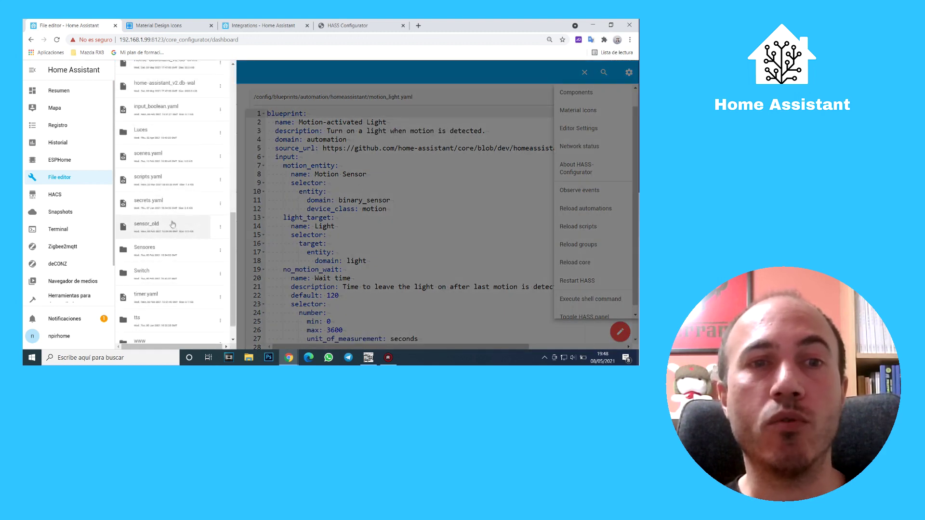
{"action": "left_click", "coordinate": [169, 223]}
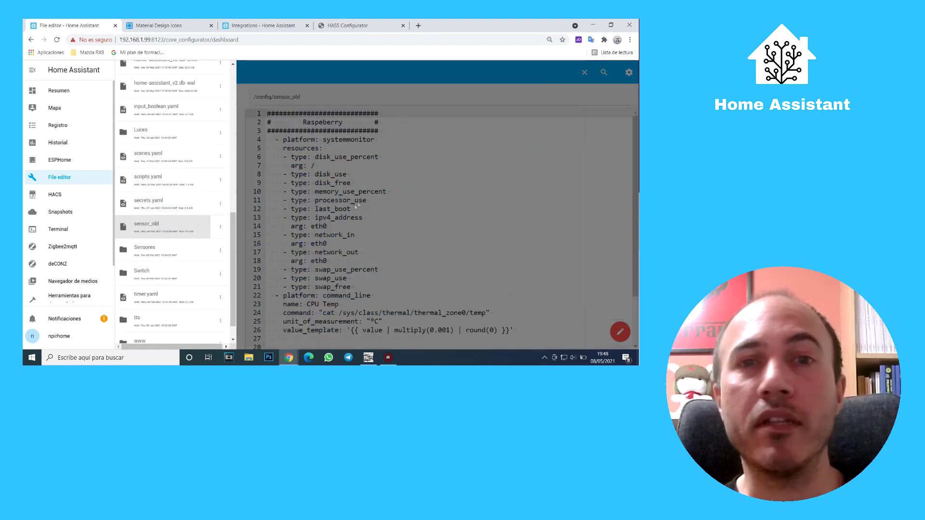
{"action": "left_click", "coordinate": [168, 178]}
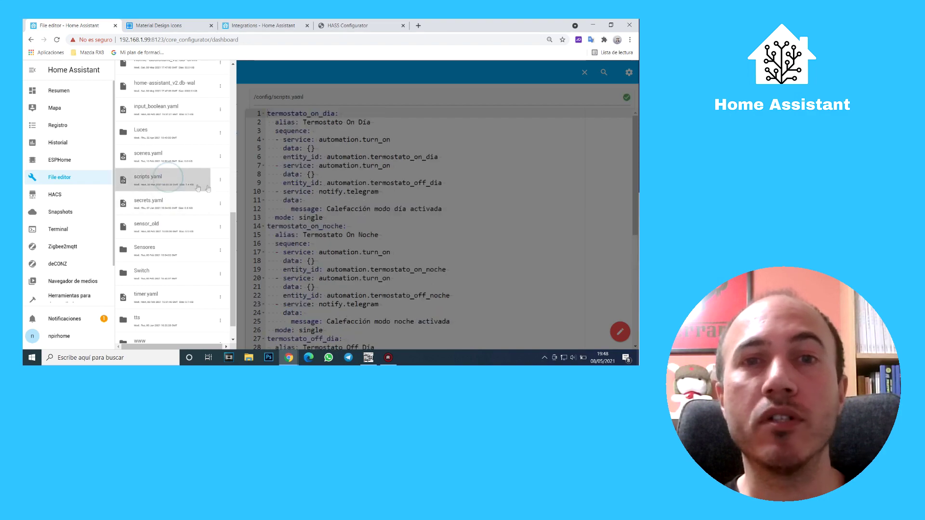
{"action": "left_click", "coordinate": [423, 186]}
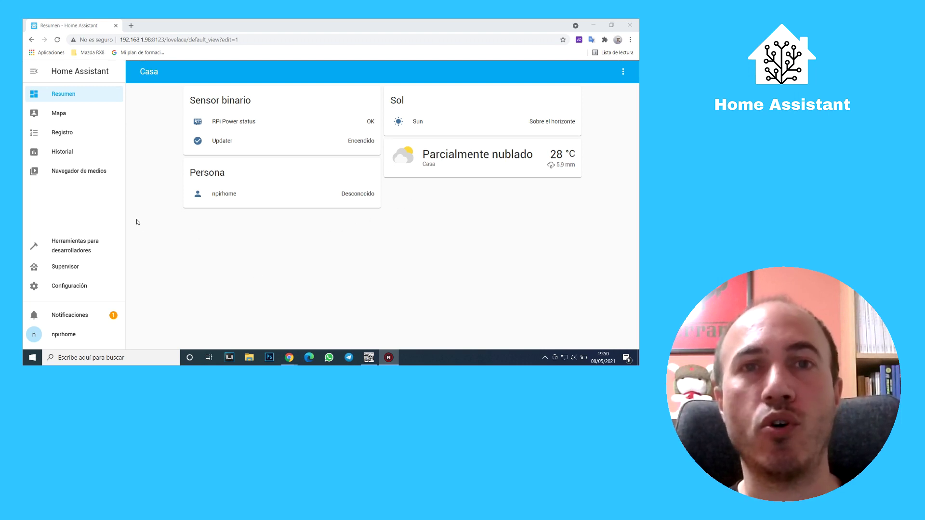
- Enable advanced mode (Modo avanzado) in the user profile of the fresh Home Assistant installation
{"action": "left_click", "coordinate": [67, 337]}
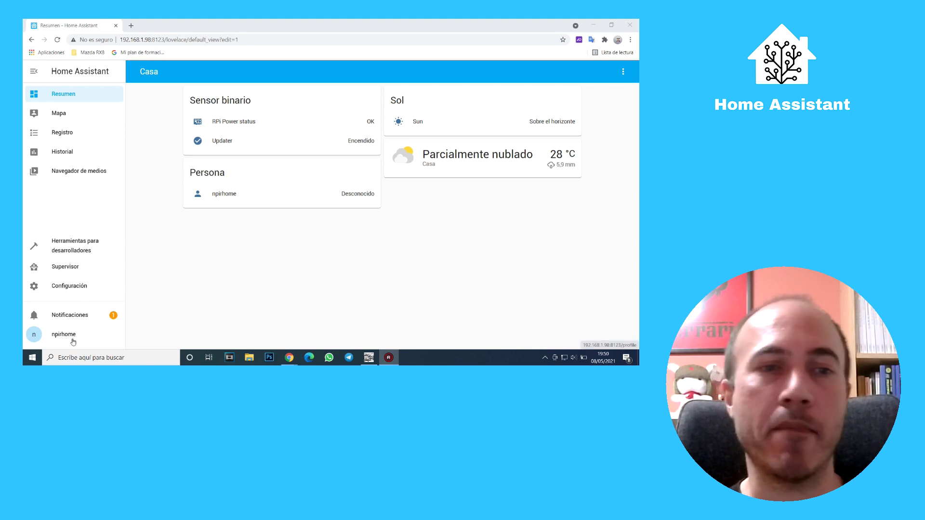
{"action": "left_click", "coordinate": [73, 343]}
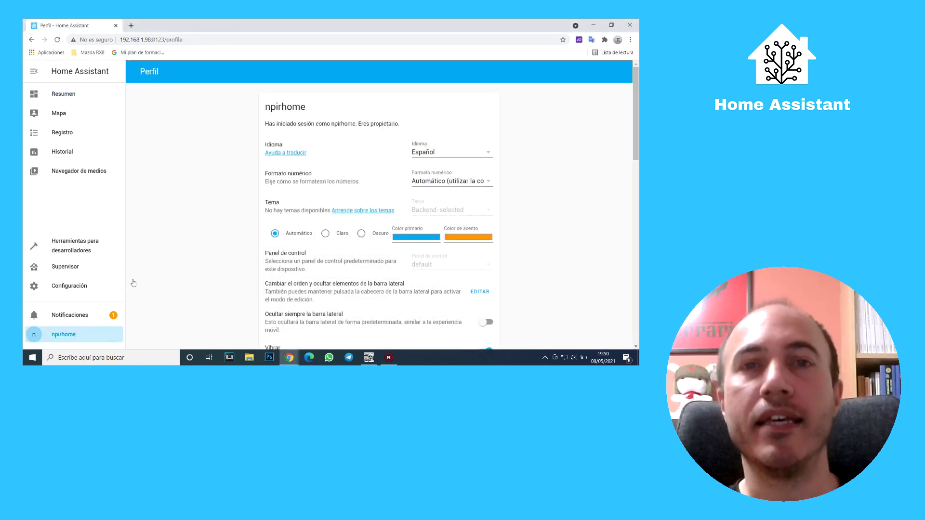
{"action": "scroll", "coordinate": [393, 165], "scroll_direction": "down", "scroll_amount": 3}
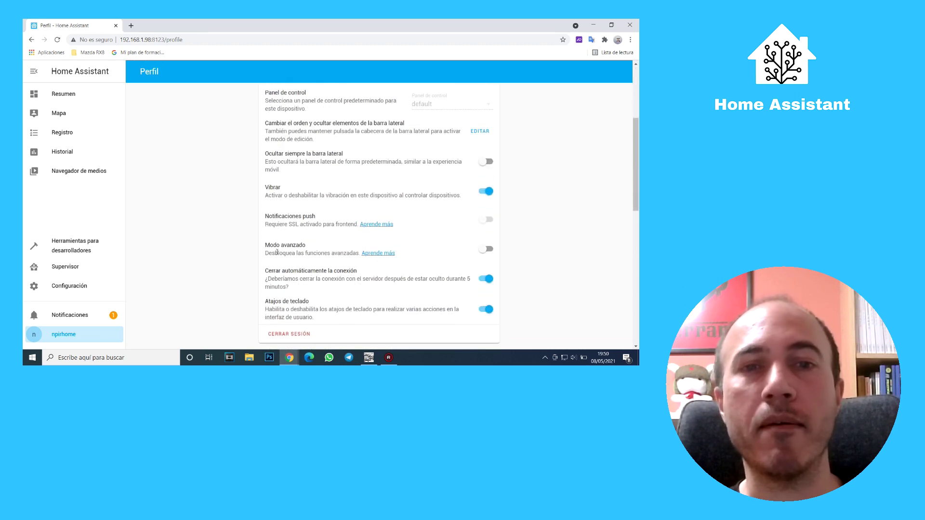
{"action": "left_click_drag", "start_coordinate": [310, 250], "coordinate": [265, 244]}
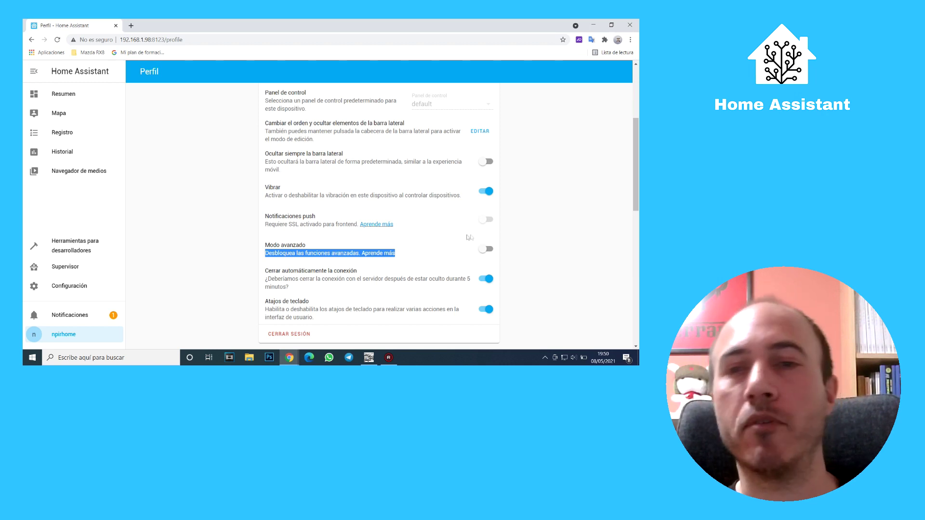
{"action": "left_click", "coordinate": [488, 250]}
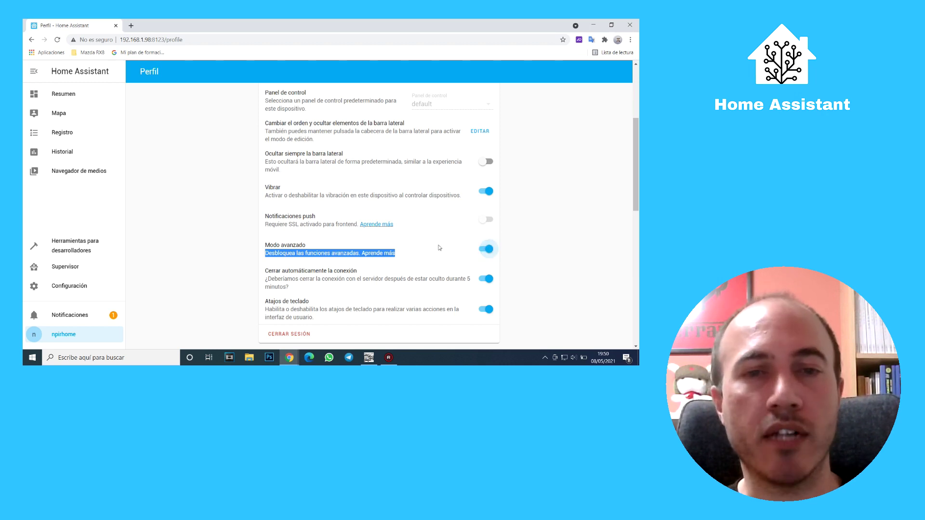
{"action": "left_click", "coordinate": [555, 239]}
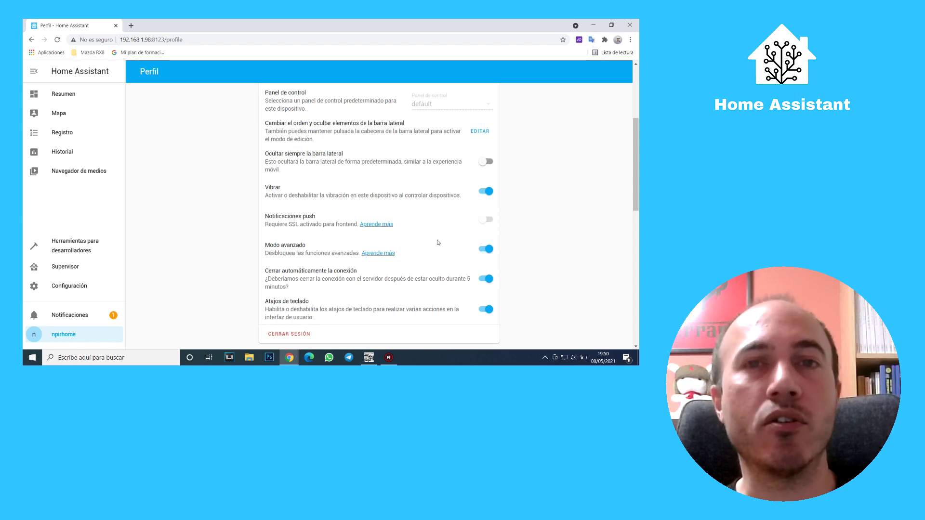
{"action": "scroll", "coordinate": [229, 244], "scroll_direction": "up", "scroll_amount": 4}
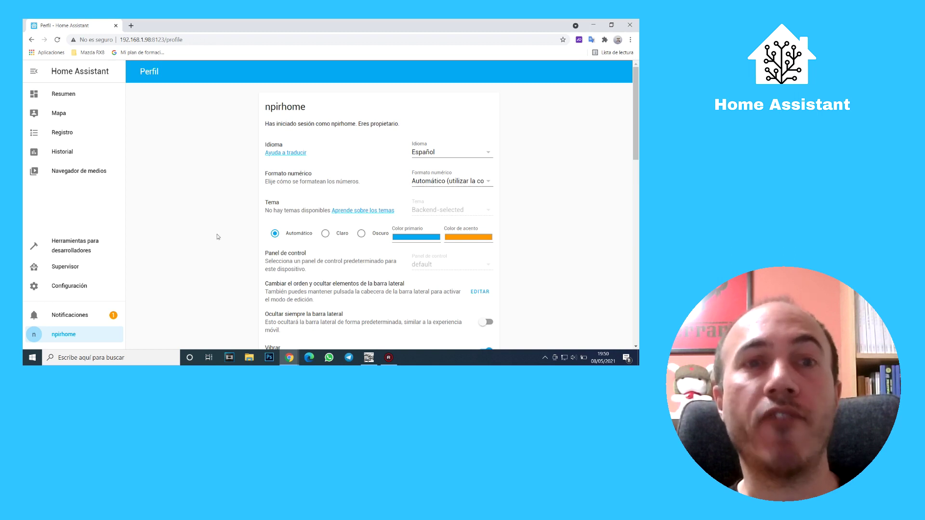
- Open the page of the official File editor add-on from the Supervisor's add-on store
{"action": "left_click", "coordinate": [65, 273]}
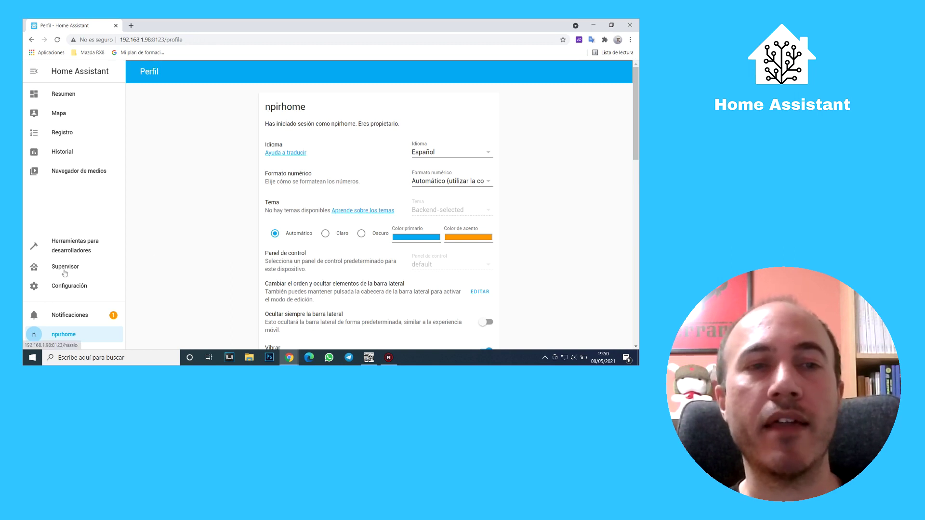
{"action": "left_click", "coordinate": [65, 273]}
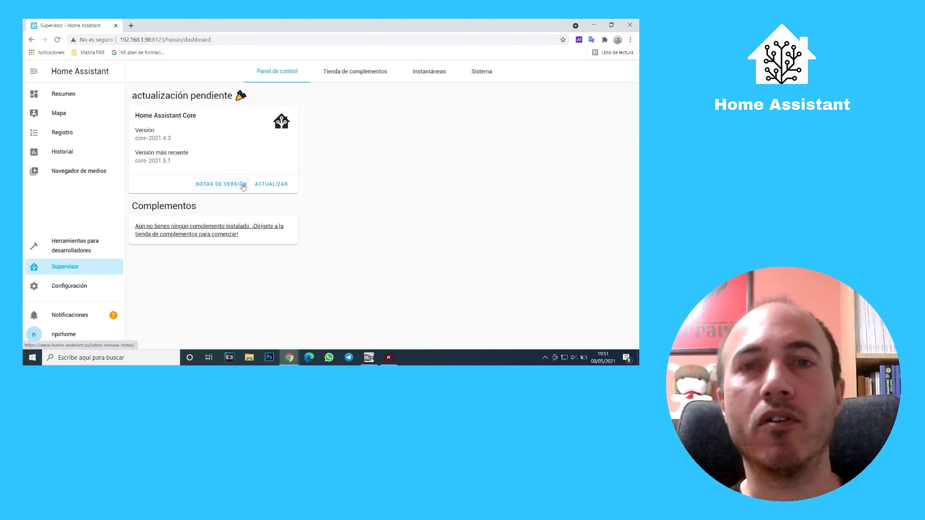
{"action": "left_click", "coordinate": [352, 75]}
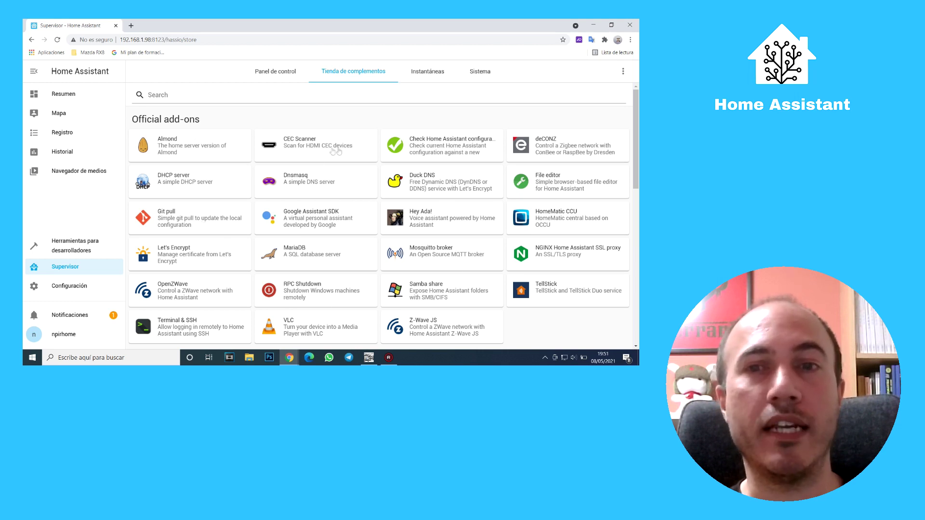
{"action": "left_click", "coordinate": [556, 184]}
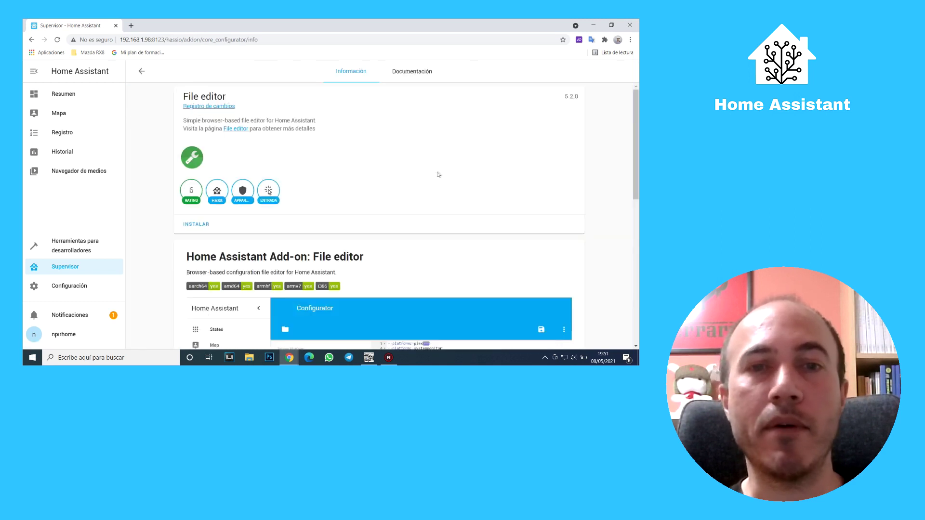
- Read the File editor documentation, covering the installation steps, how to use it and the sample add-on configuration
{"action": "left_click", "coordinate": [413, 72]}
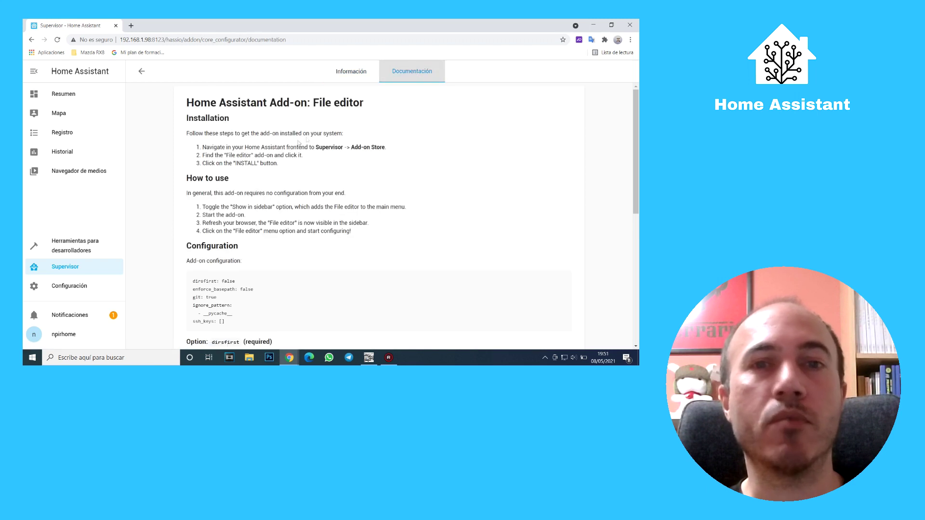
{"action": "left_click_drag", "start_coordinate": [384, 147], "coordinate": [226, 155]}
{"action": "left_click", "coordinate": [284, 166]}
{"action": "left_click_drag", "start_coordinate": [285, 166], "coordinate": [221, 164]}
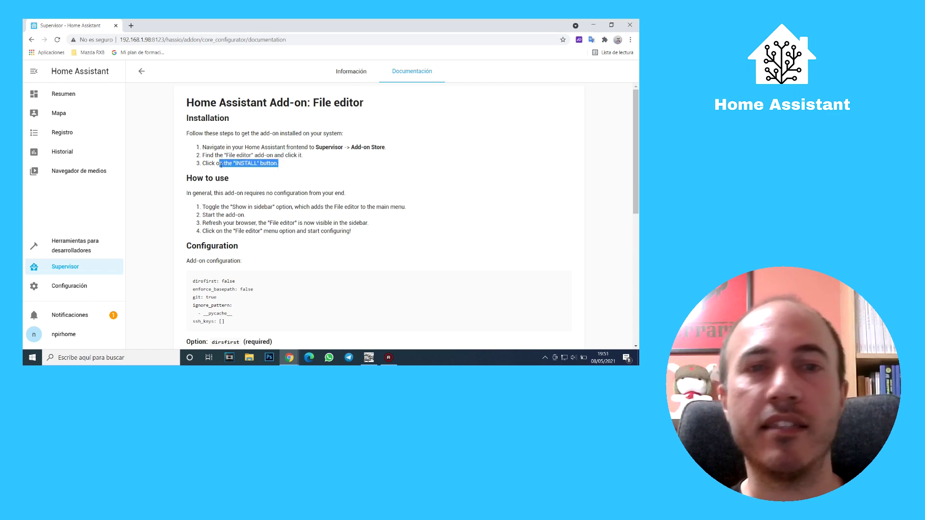
{"action": "scroll", "coordinate": [337, 241], "scroll_direction": "down", "scroll_amount": 2}
{"action": "left_click_drag", "start_coordinate": [245, 247], "coordinate": [192, 203]}
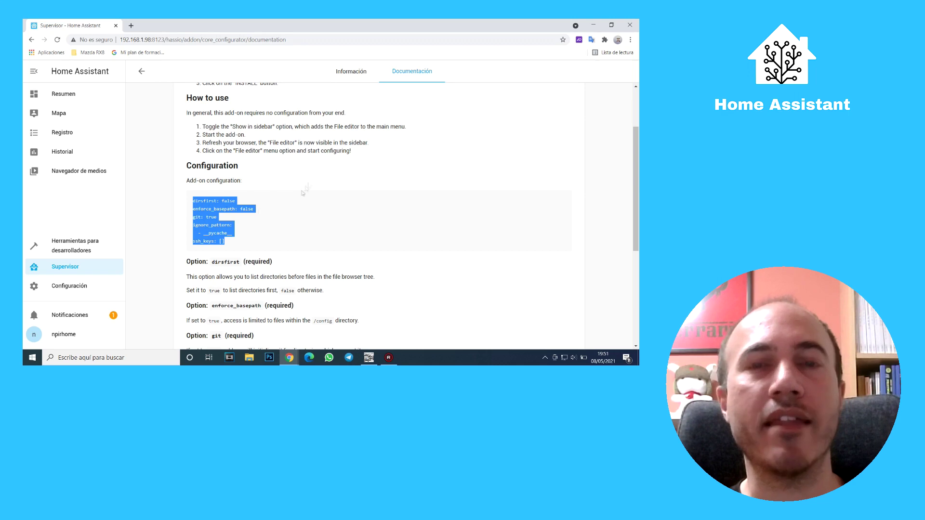
- Return to the File editor add-on's information page and install the add-on
{"action": "left_click", "coordinate": [344, 74]}
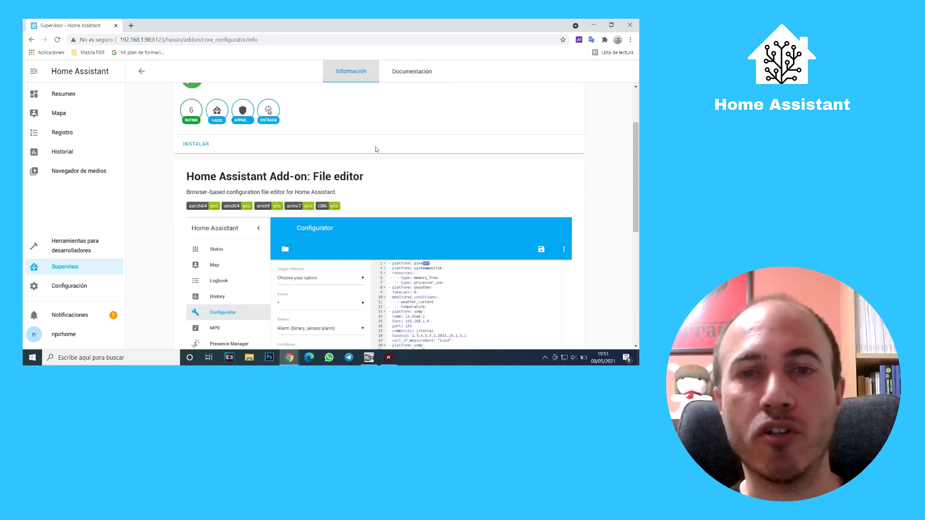
{"action": "scroll", "coordinate": [375, 149], "scroll_direction": "up", "scroll_amount": 2}
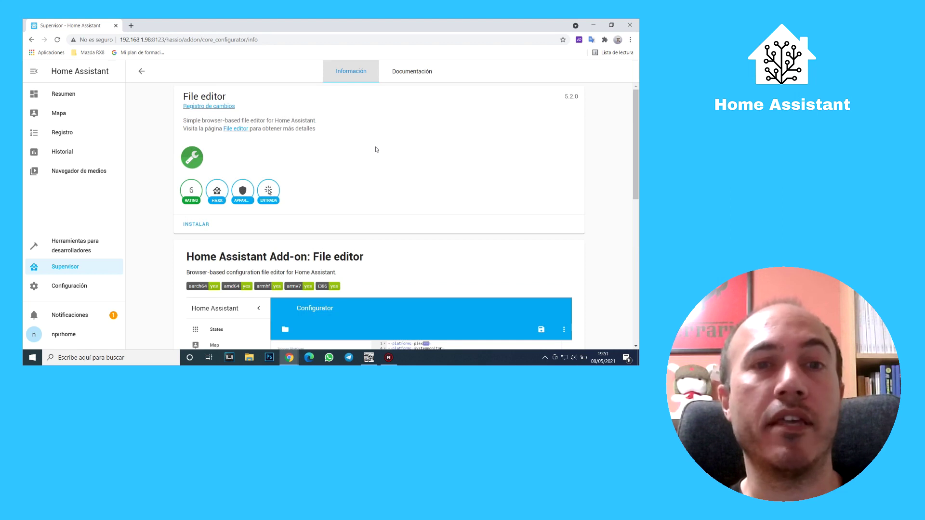
{"action": "left_click", "coordinate": [196, 225]}
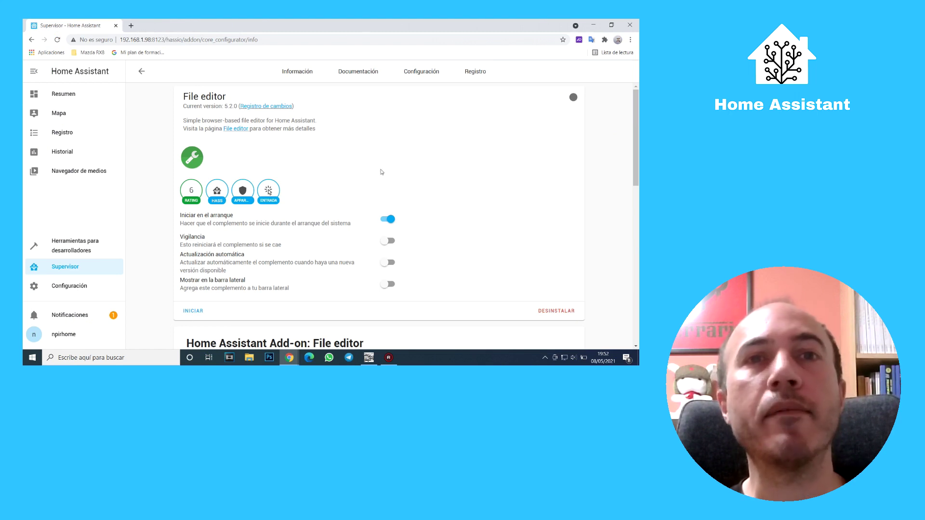
- Enable Vigilancia and Mostrar en la barra lateral for the File editor add-on, and start it
{"action": "triple_click", "coordinate": [243, 219]}
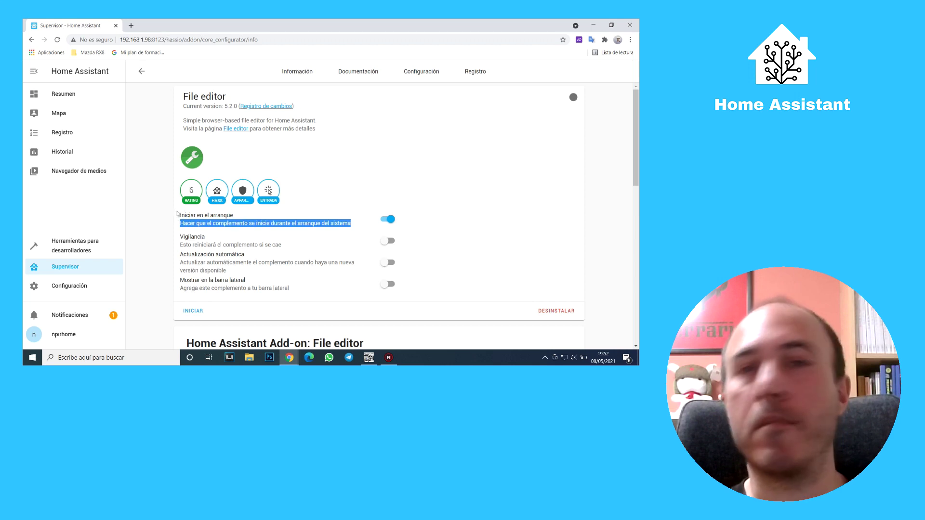
{"action": "left_click", "coordinate": [427, 175]}
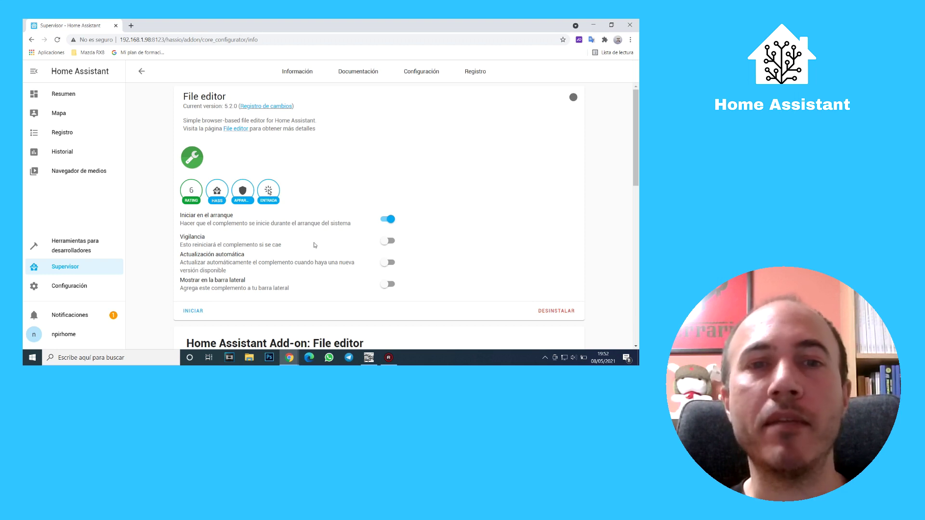
{"action": "left_click", "coordinate": [391, 242]}
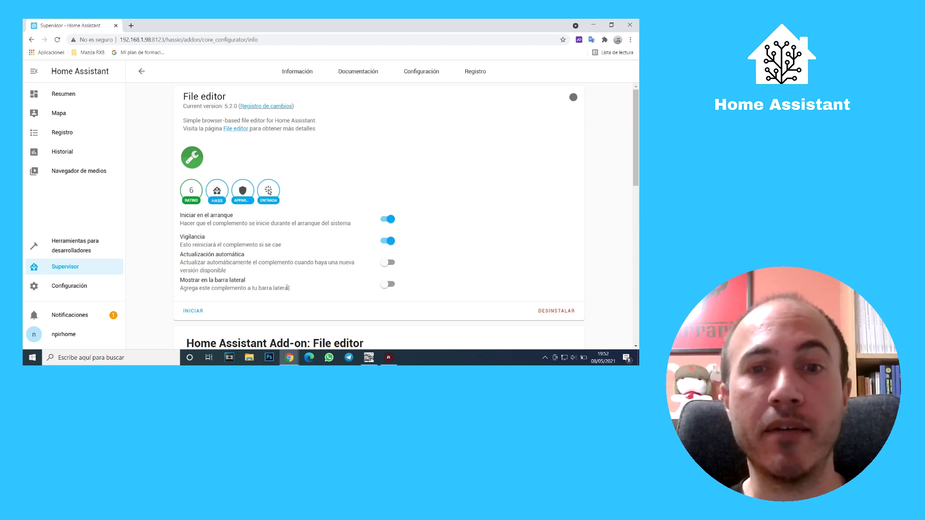
{"action": "left_click", "coordinate": [388, 285]}
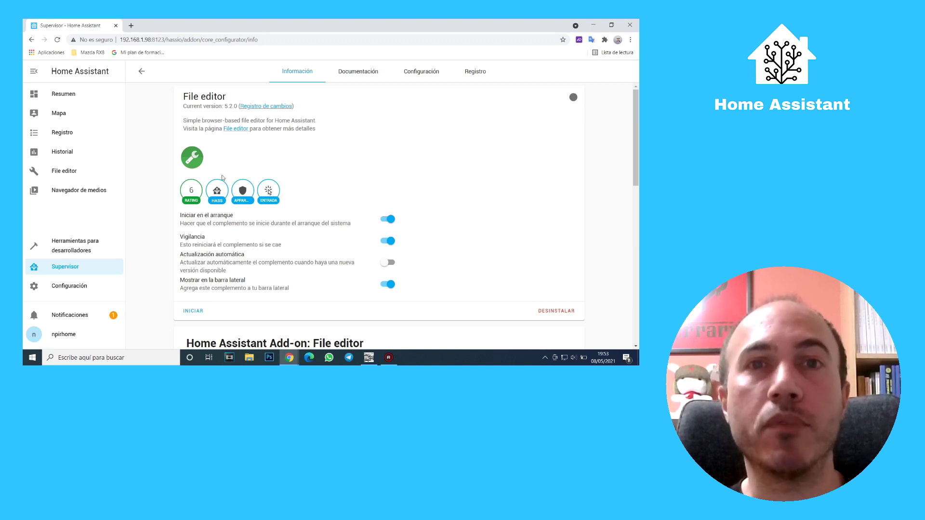
{"action": "left_click", "coordinate": [194, 313]}
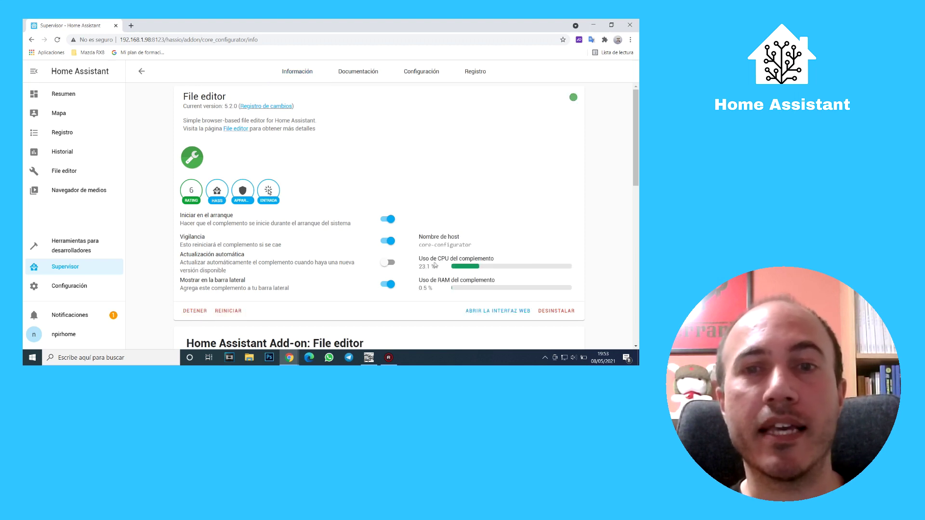
- Review the File editor add-on's configuration options and refresh its log to check how it started
{"action": "left_click", "coordinate": [428, 77]}
{"action": "left_click_drag", "start_coordinate": [255, 211], "coordinate": [194, 141]}
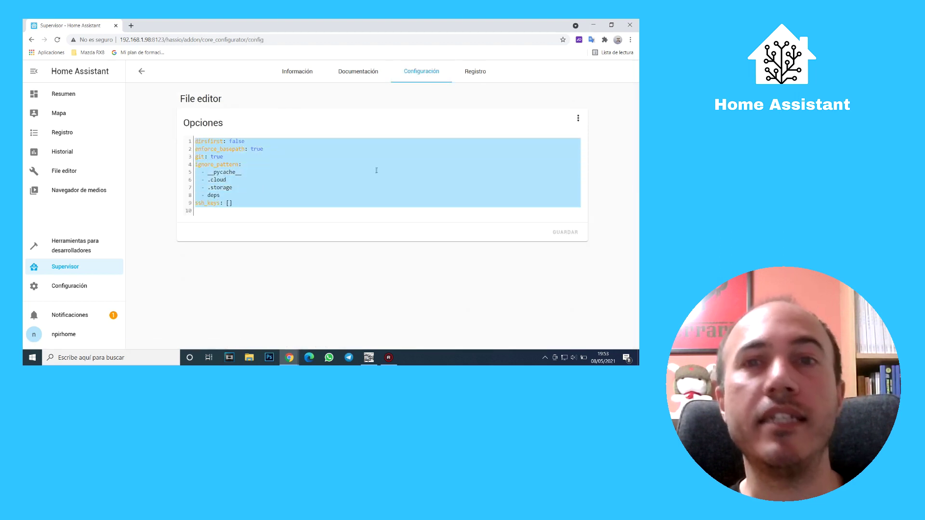
{"action": "left_click", "coordinate": [475, 72]}
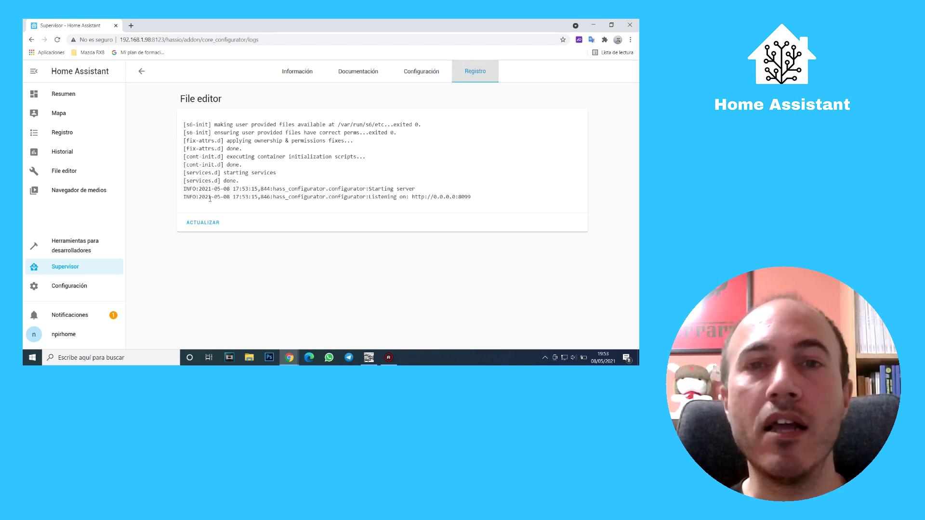
{"action": "left_click", "coordinate": [198, 224]}
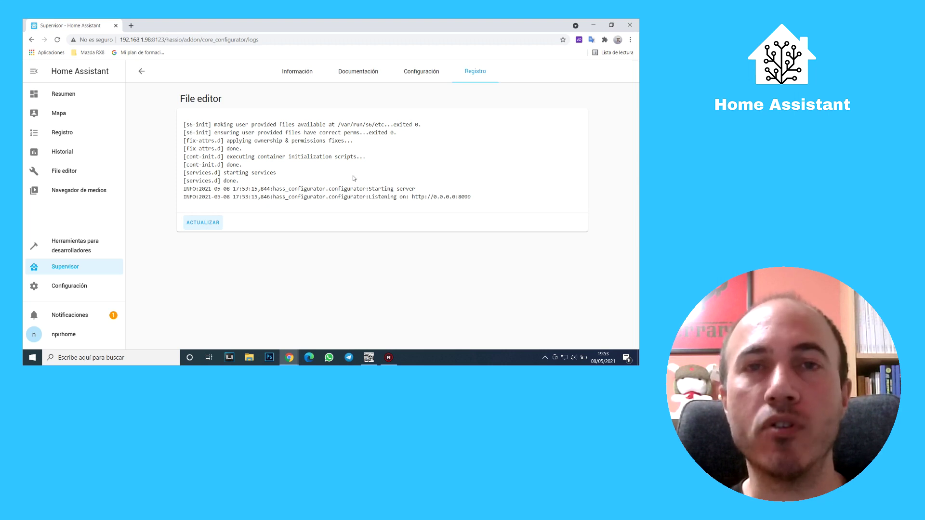
- Open the File editor and load configuration.yaml from the config folder, closing the file list to show its contents
{"action": "left_click", "coordinate": [72, 172]}
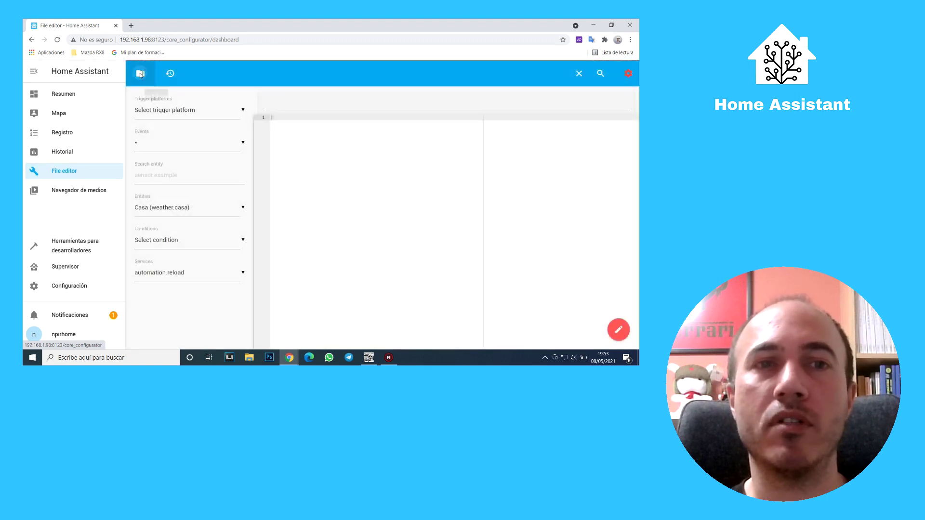
{"action": "left_click", "coordinate": [140, 73]}
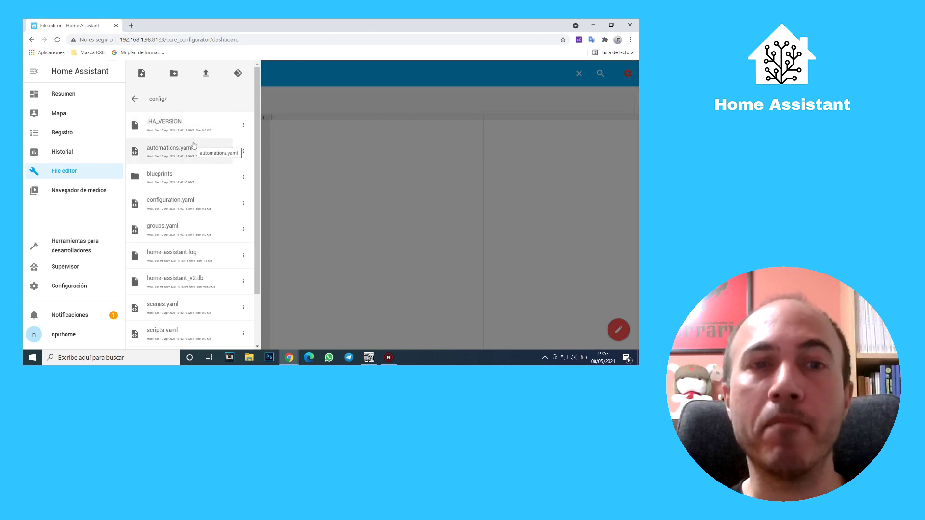
{"action": "left_click", "coordinate": [171, 204]}
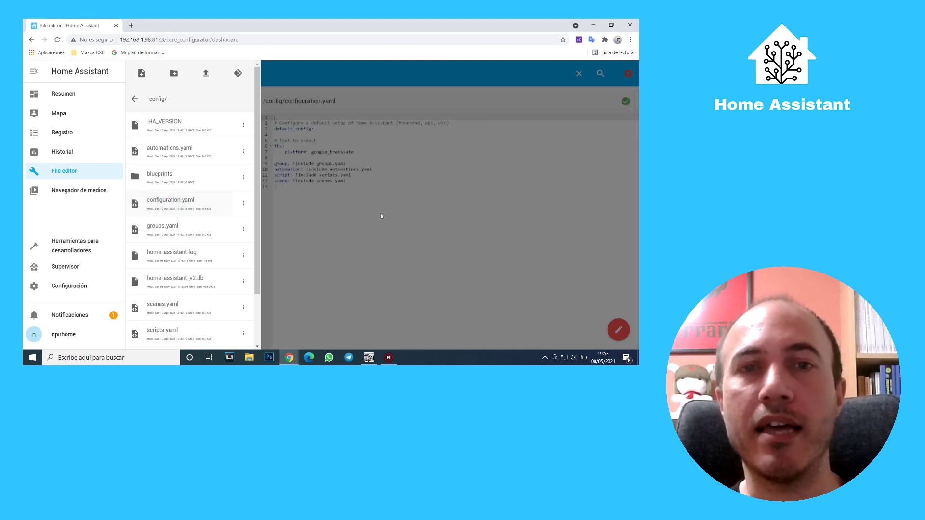
{"action": "left_click_drag", "start_coordinate": [380, 205], "coordinate": [325, 116]}
{"action": "left_click", "coordinate": [331, 241]}
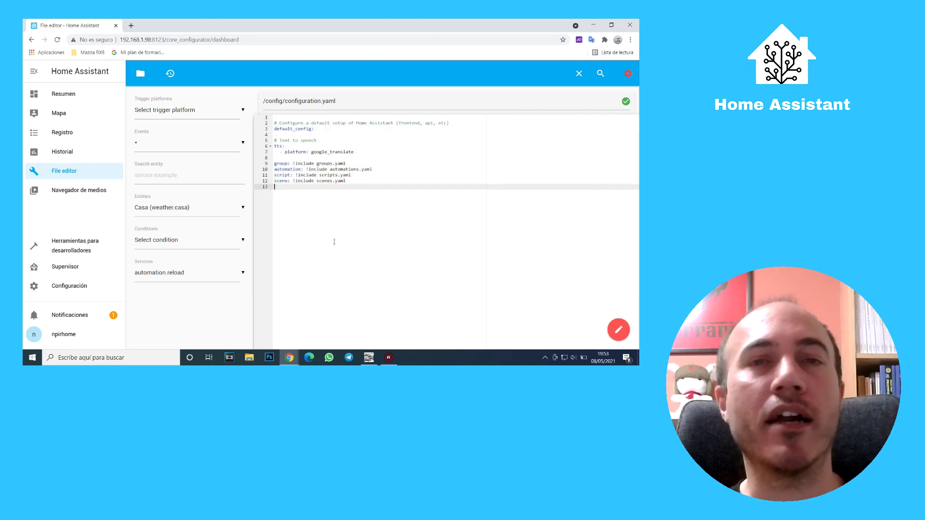
- Browse the config folder's file list again, choose configuration.yaml and return to the editor
{"action": "left_click", "coordinate": [140, 73]}
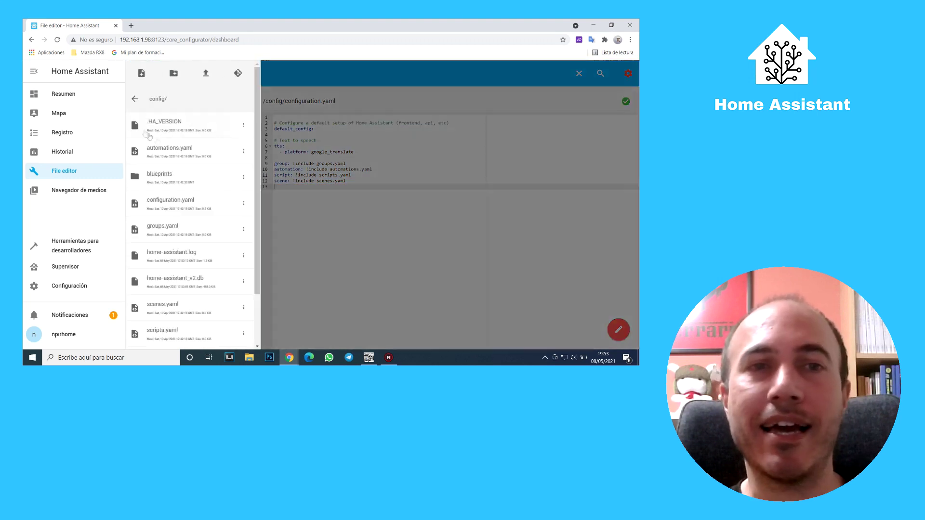
{"action": "left_click", "coordinate": [185, 212]}
{"action": "left_click", "coordinate": [357, 215]}
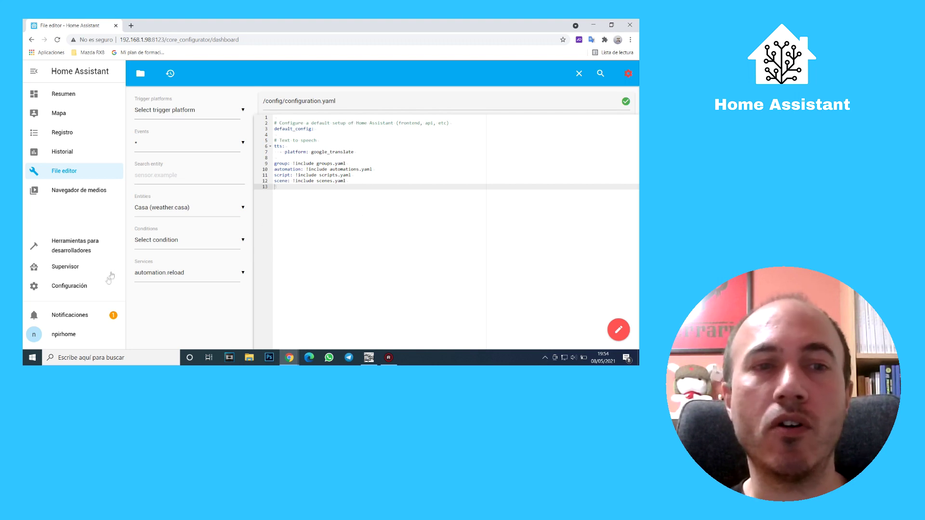
- Verify the configuration in the Controles del servidor settings, and restart the Home Assistant server
{"action": "left_click", "coordinate": [71, 289]}
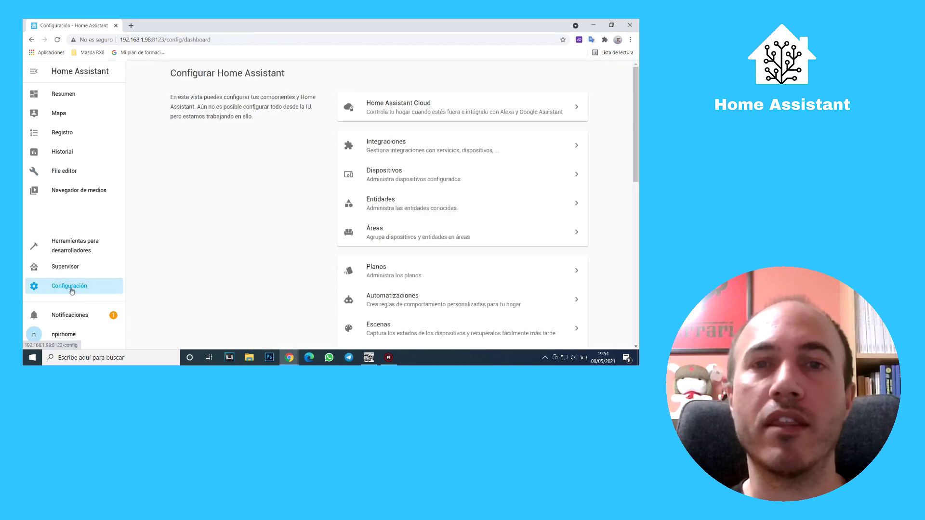
{"action": "scroll", "coordinate": [486, 250], "scroll_direction": "down", "scroll_amount": 5}
{"action": "scroll", "coordinate": [486, 251], "scroll_direction": "down", "scroll_amount": 4}
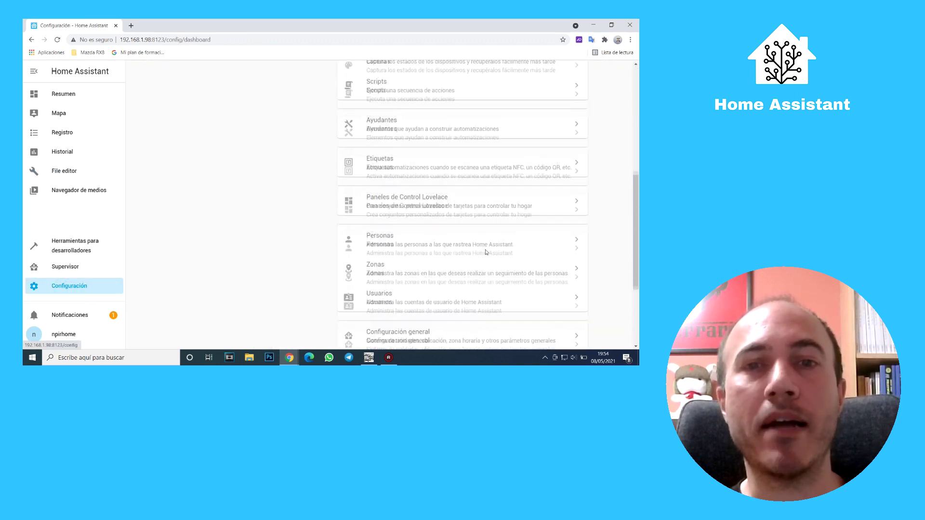
{"action": "left_click", "coordinate": [410, 235]}
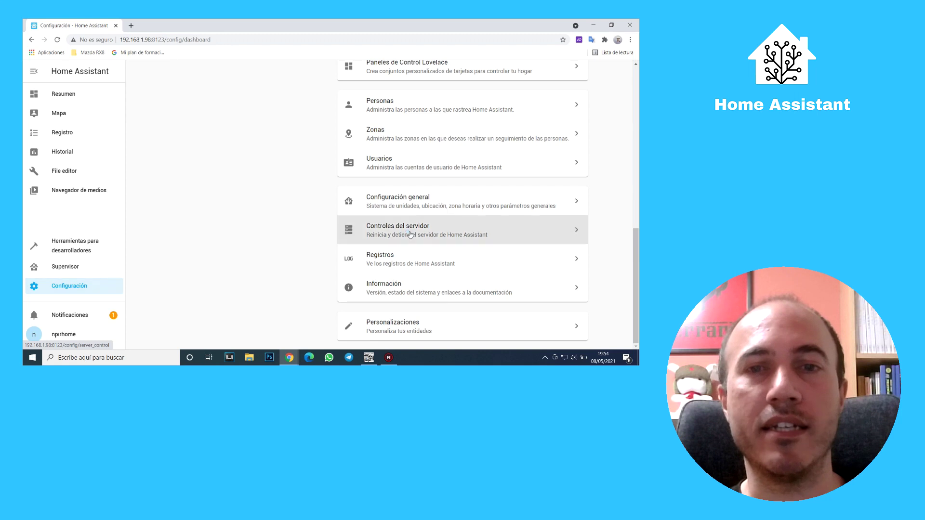
{"action": "left_click", "coordinate": [462, 194]}
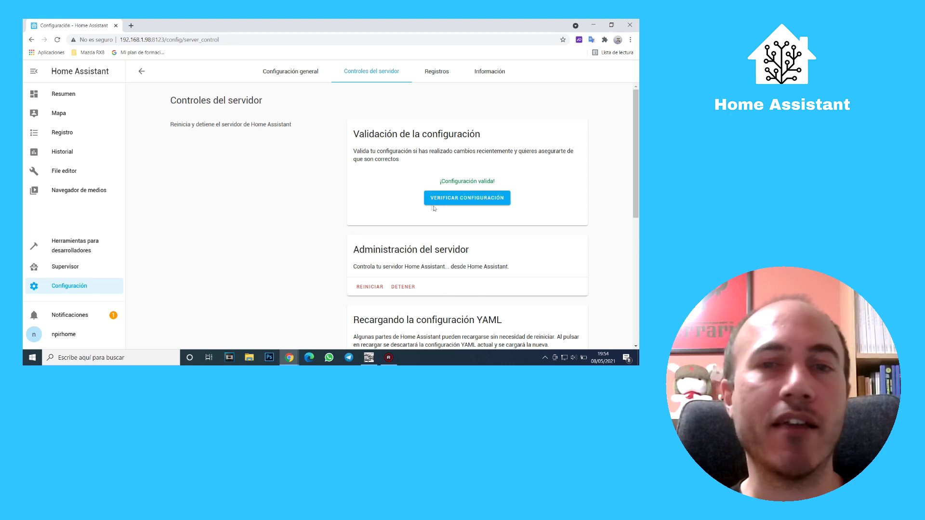
{"action": "left_click", "coordinate": [365, 288]}
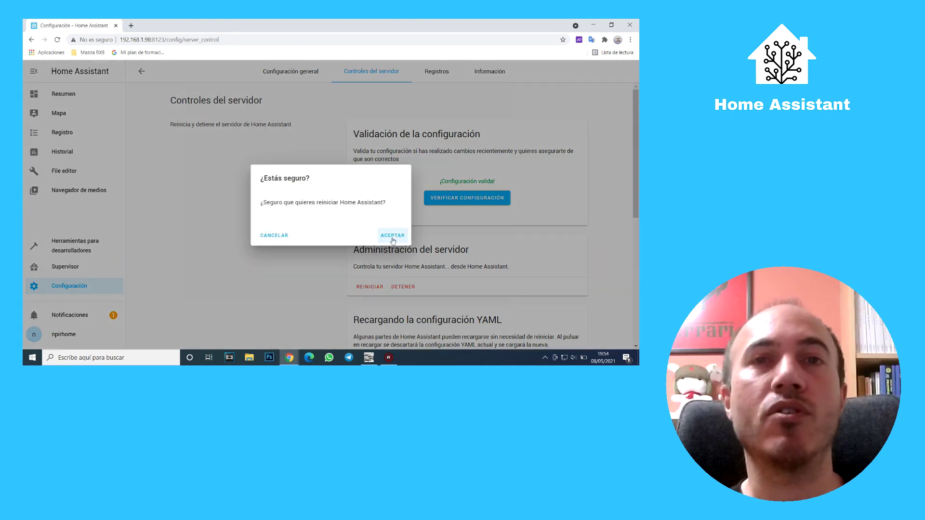
{"action": "left_click", "coordinate": [393, 236]}
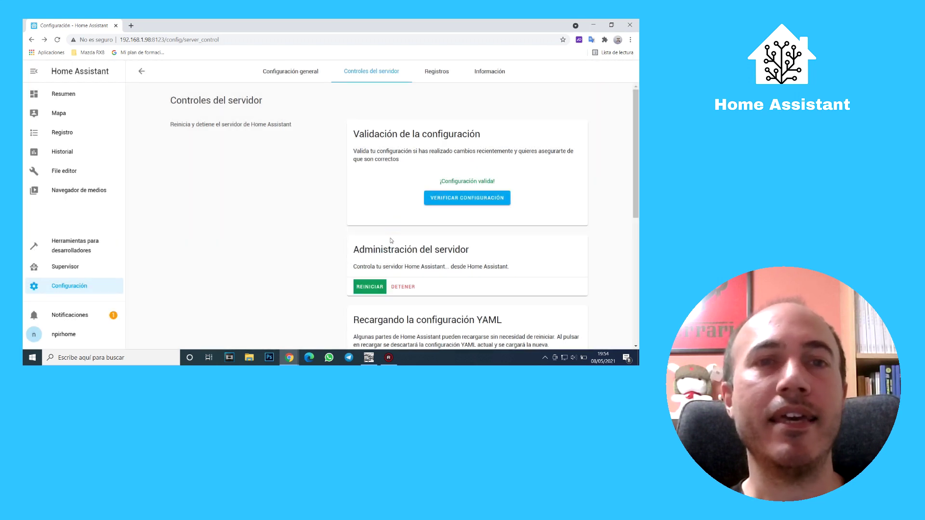